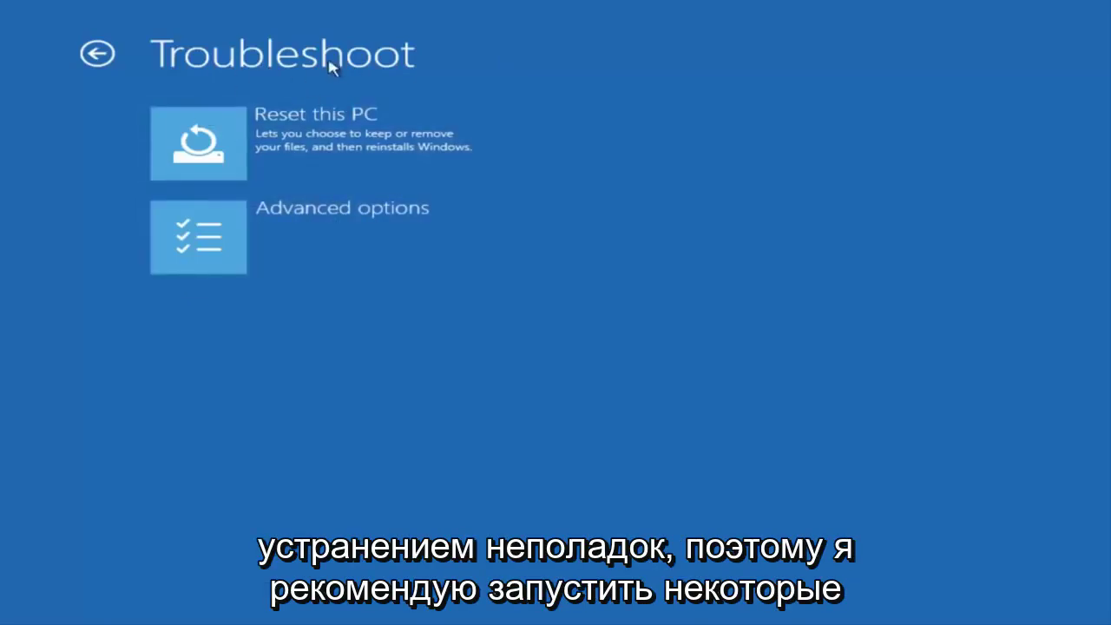
left_click(232, 241)
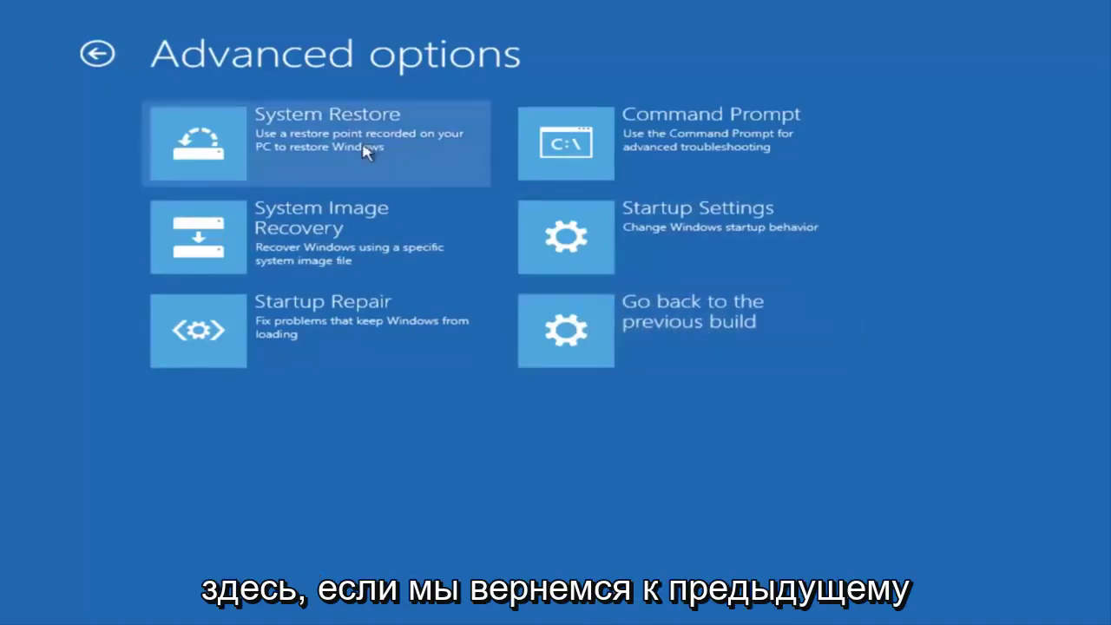
left_click(97, 56)
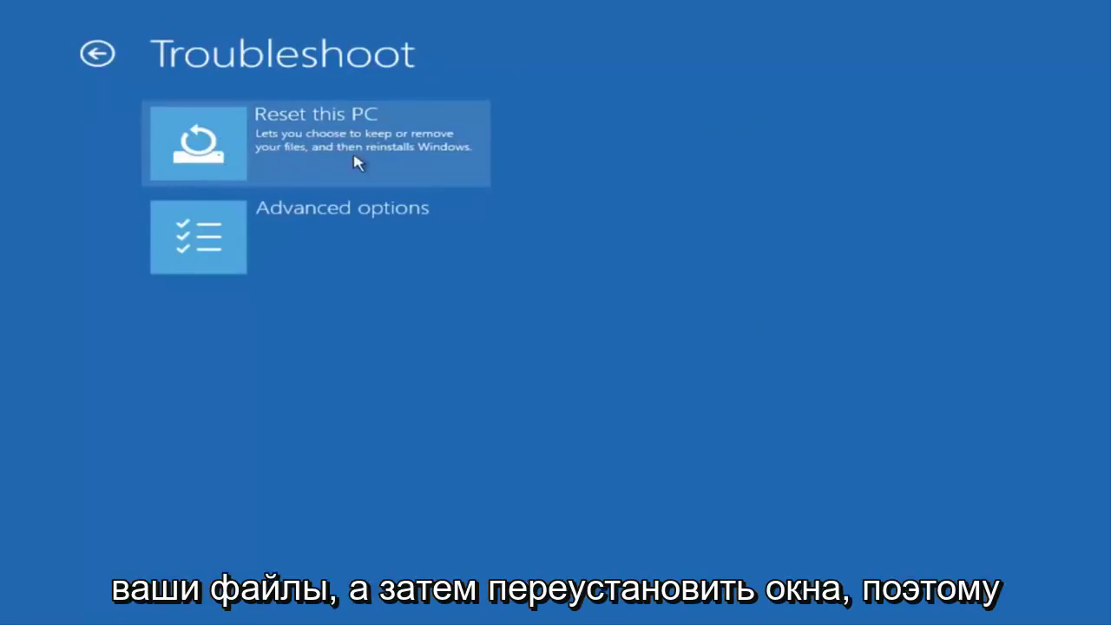
Open Reset this PC to show the Keep my files and Remove everything choices
left_click(225, 136)
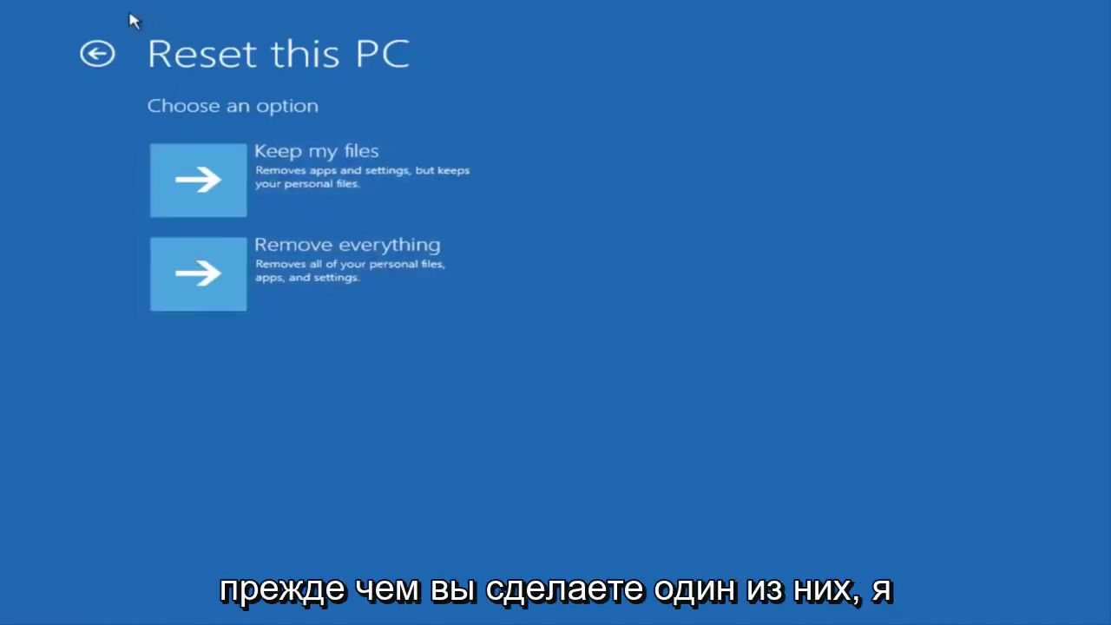
Go back via Troubleshoot and Advanced options to launch System Restore and check for restore points
left_click(98, 54)
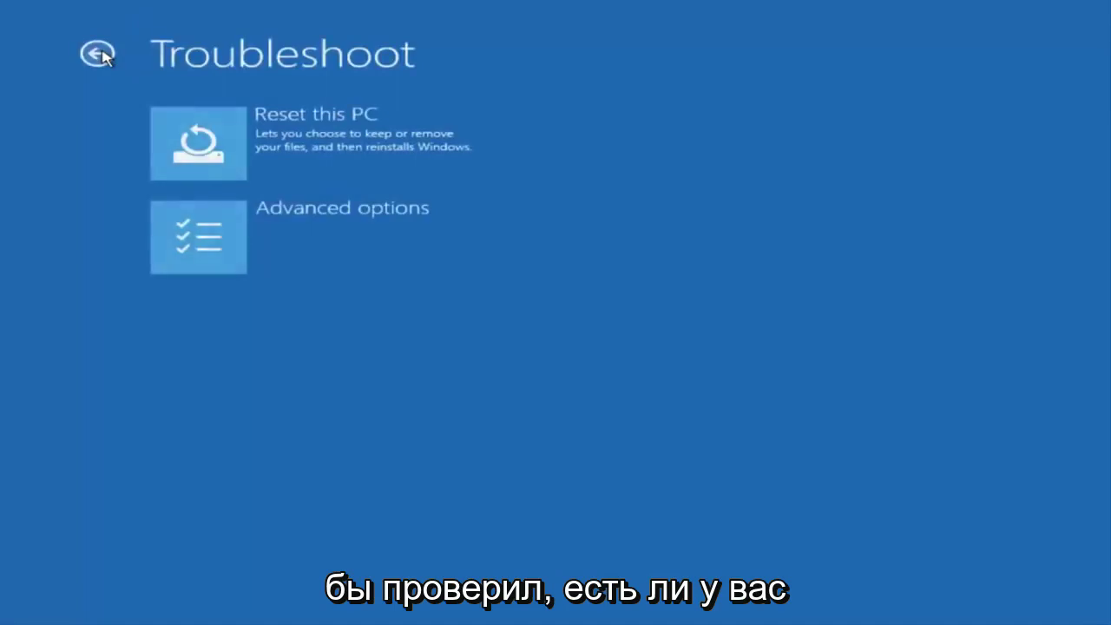
left_click(100, 54)
left_click(195, 229)
left_click(212, 239)
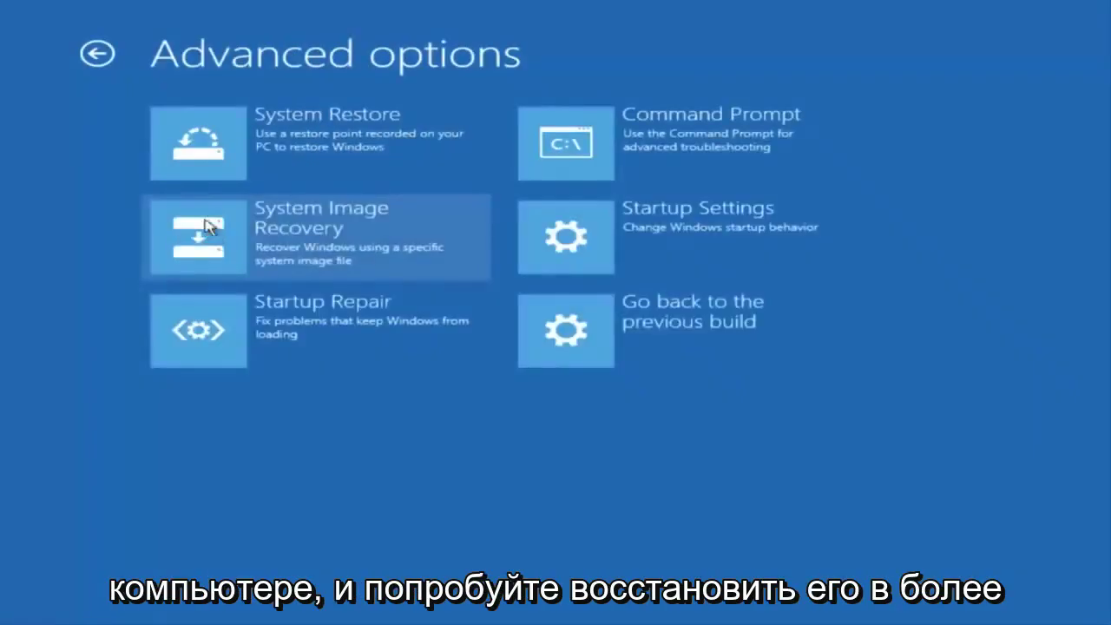
left_click(295, 148)
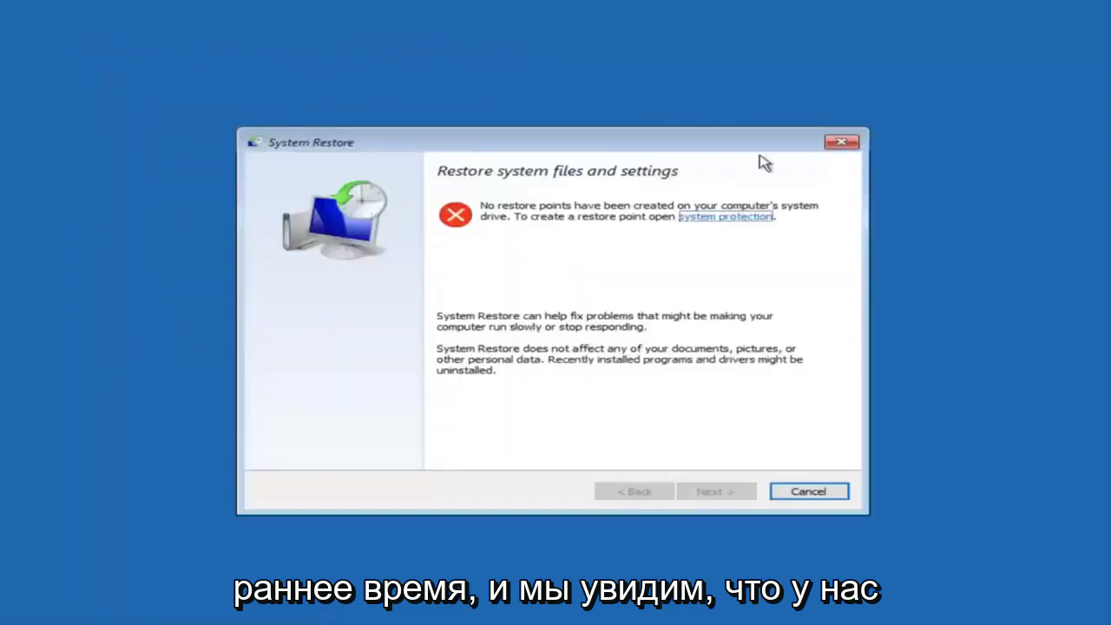
Close the empty System Restore window and reopen Troubleshoot's Advanced options repair tools list
left_click(831, 144)
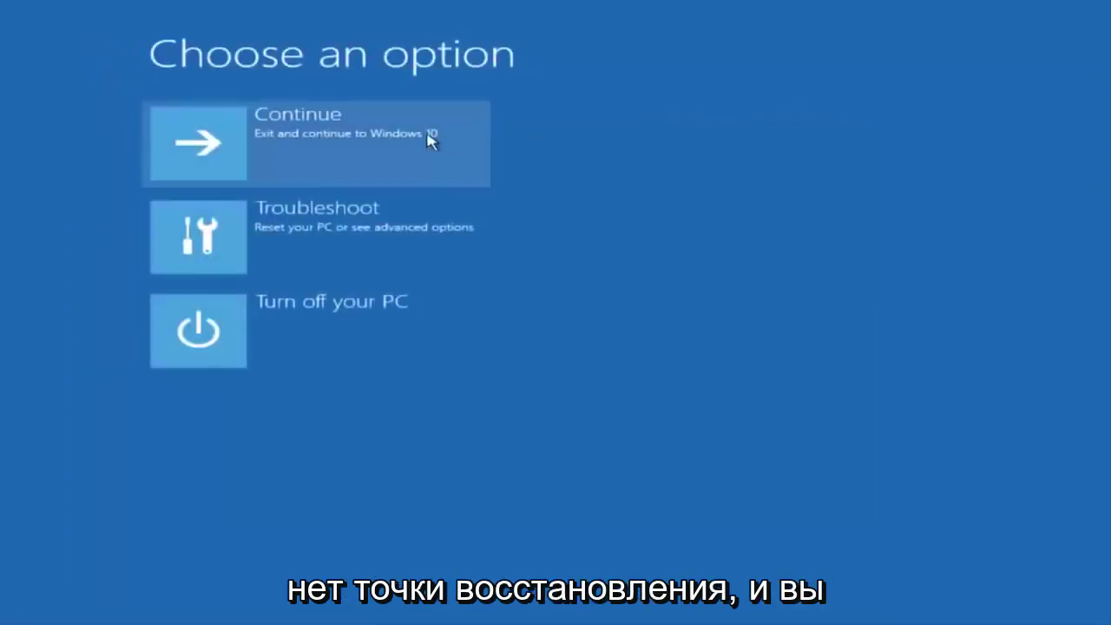
left_click(325, 228)
left_click(286, 219)
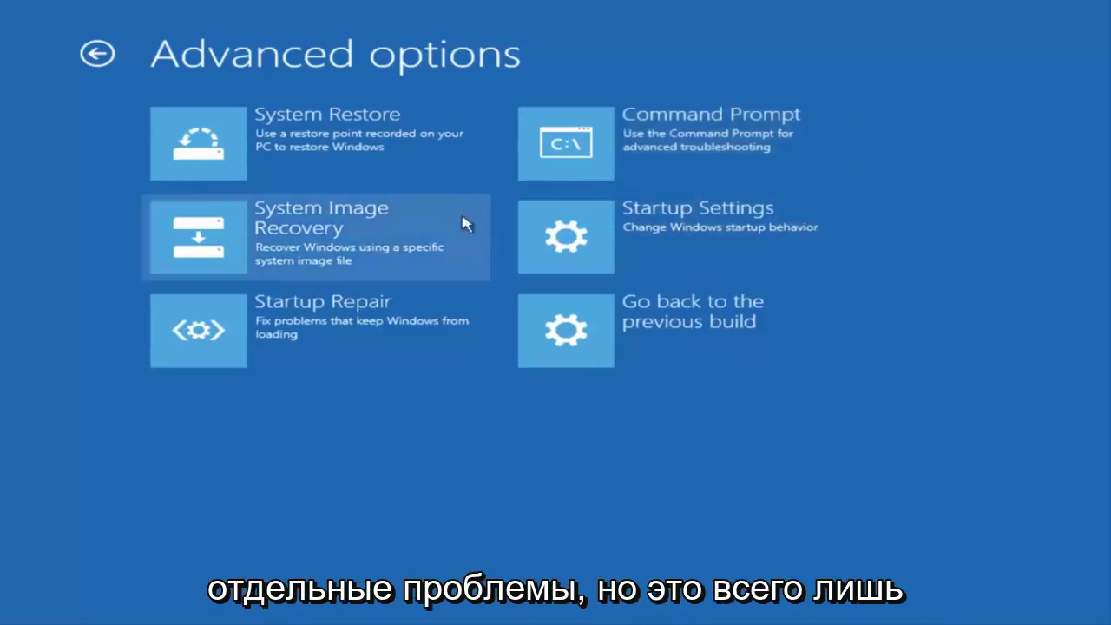
Go back from Advanced options to the Troubleshoot page
left_click(98, 55)
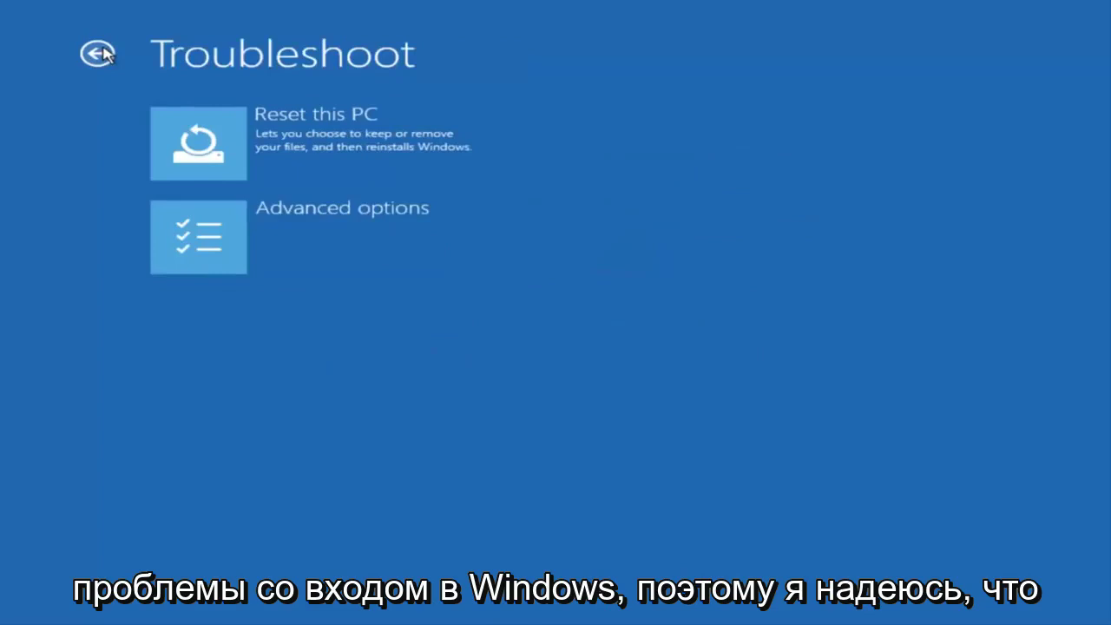